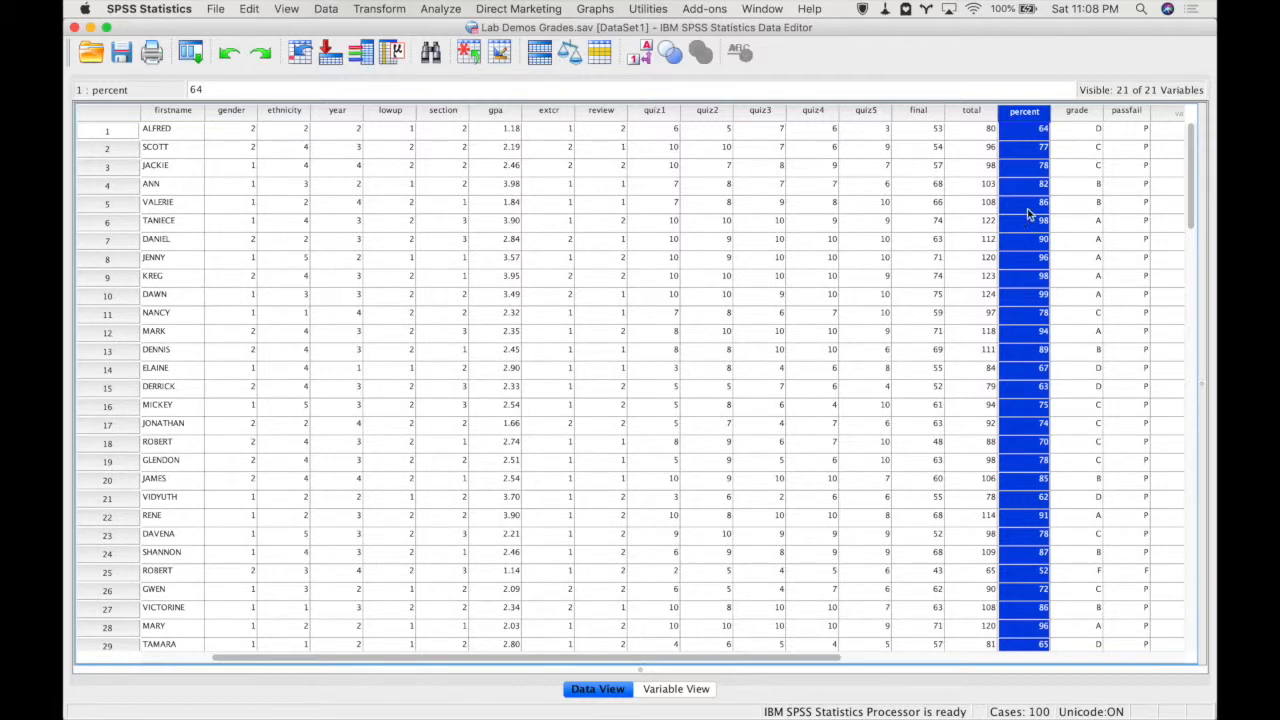
# Start a One-Sample T Test and display the available variables by name instead of by label
pyautogui.click(442, 9)
pyautogui.moveTo(470, 74)
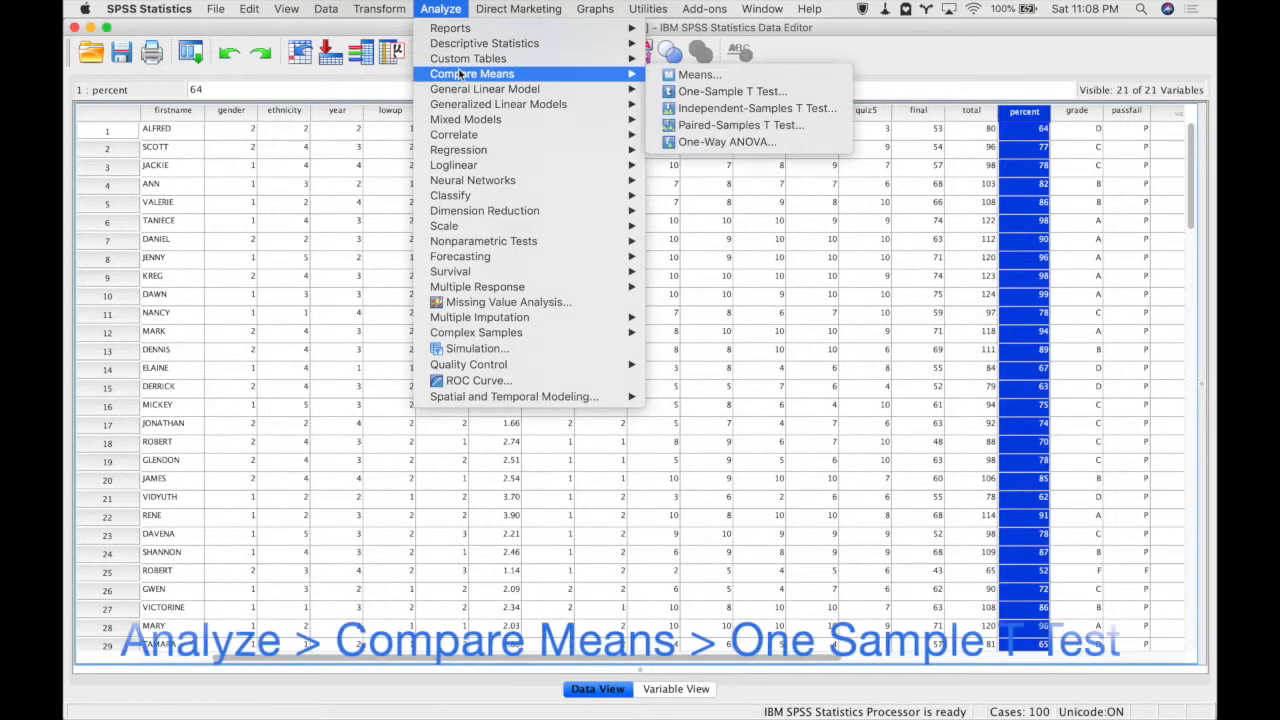
pyautogui.click(760, 95)
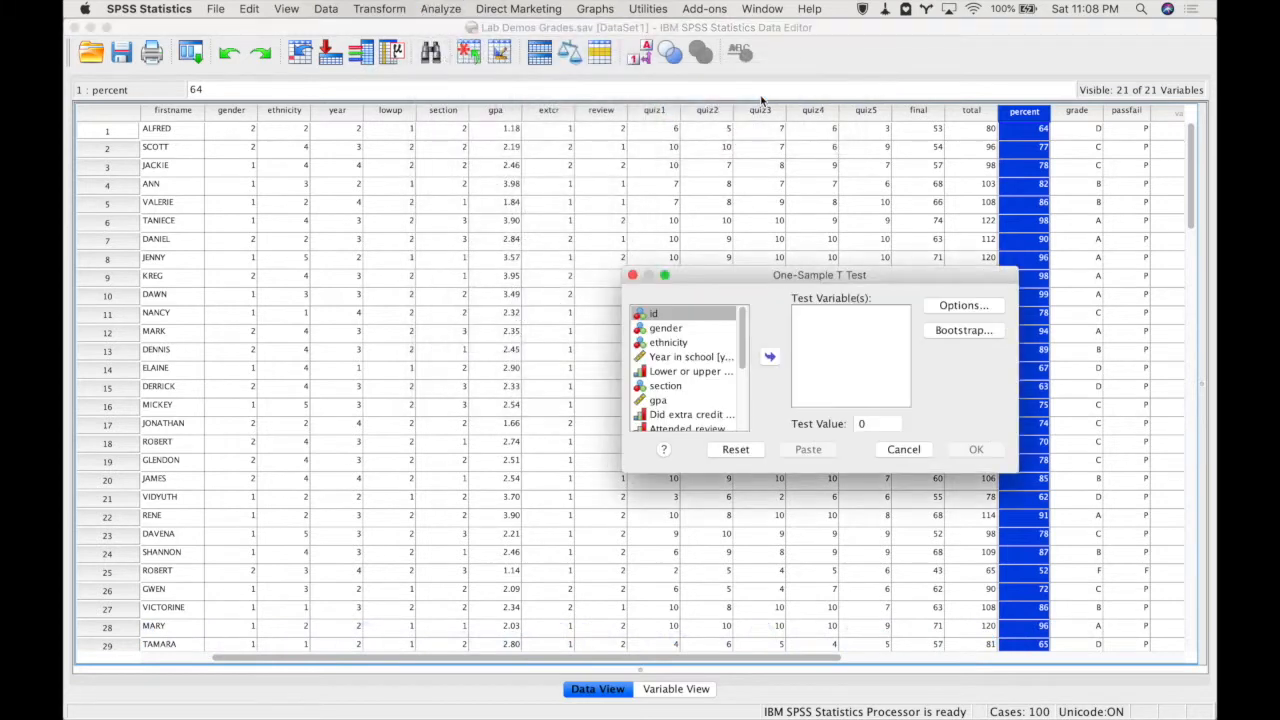
pyautogui.moveTo(773, 296); pyautogui.dragTo(576, 96)
pyautogui.rightClick(526, 185)
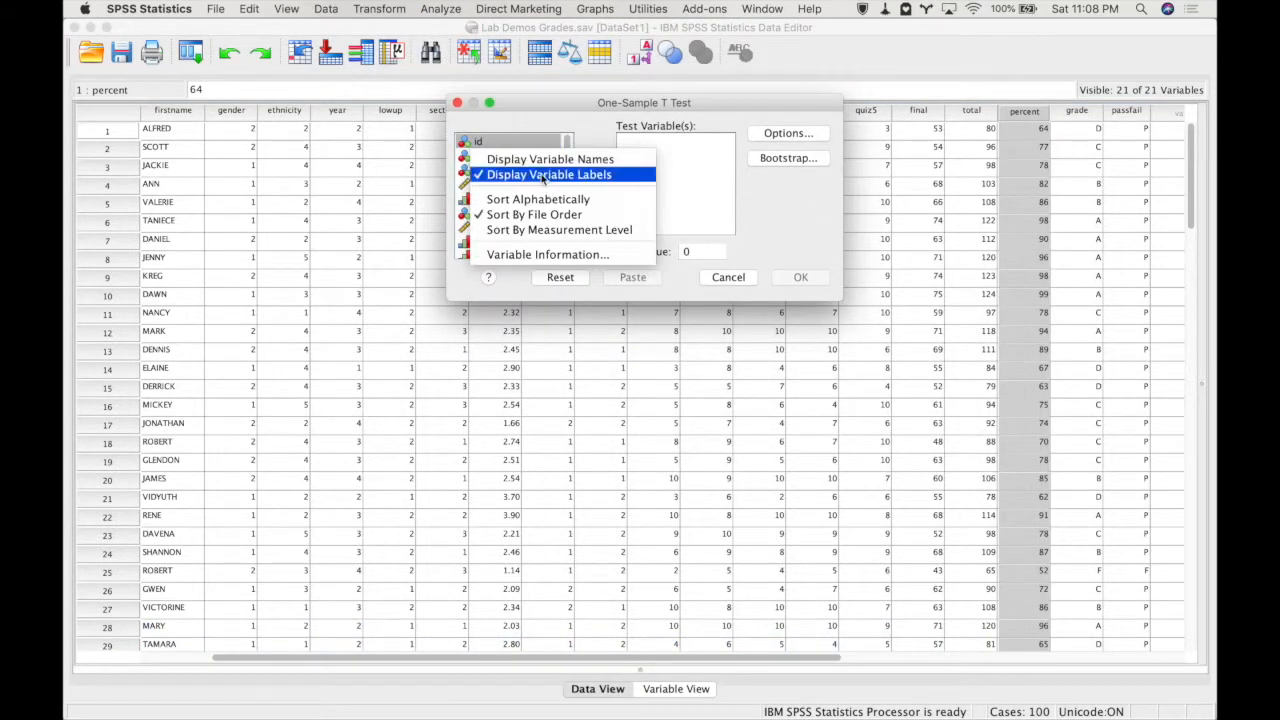
pyautogui.click(540, 158)
# Add percent as the test variable and set the test value to 80
pyautogui.scroll(-5, 533, 187)
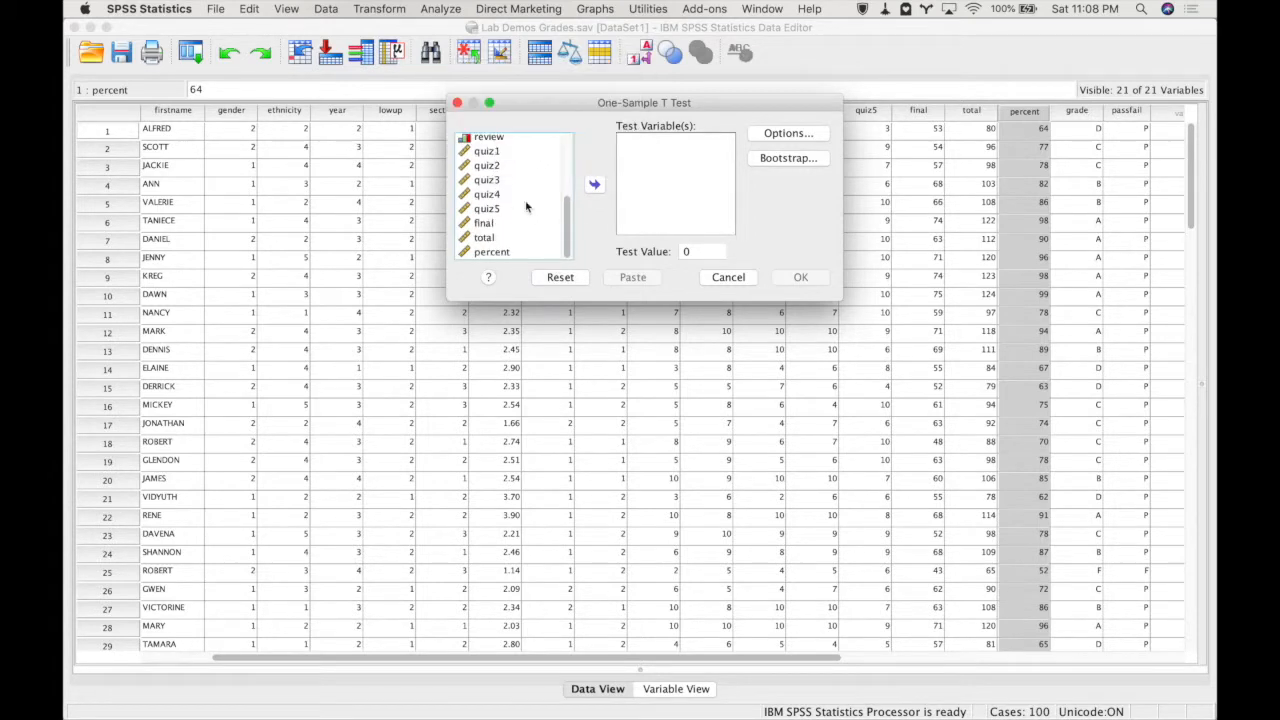
pyautogui.click(496, 254)
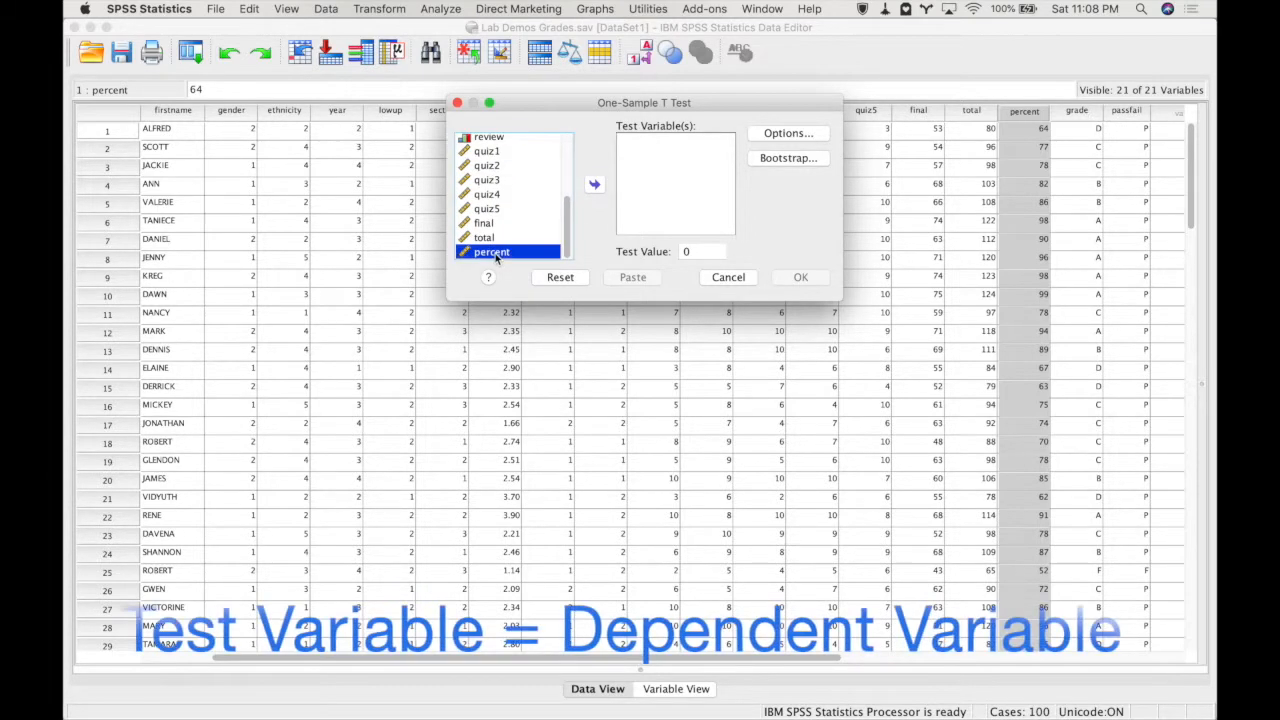
pyautogui.click(595, 186)
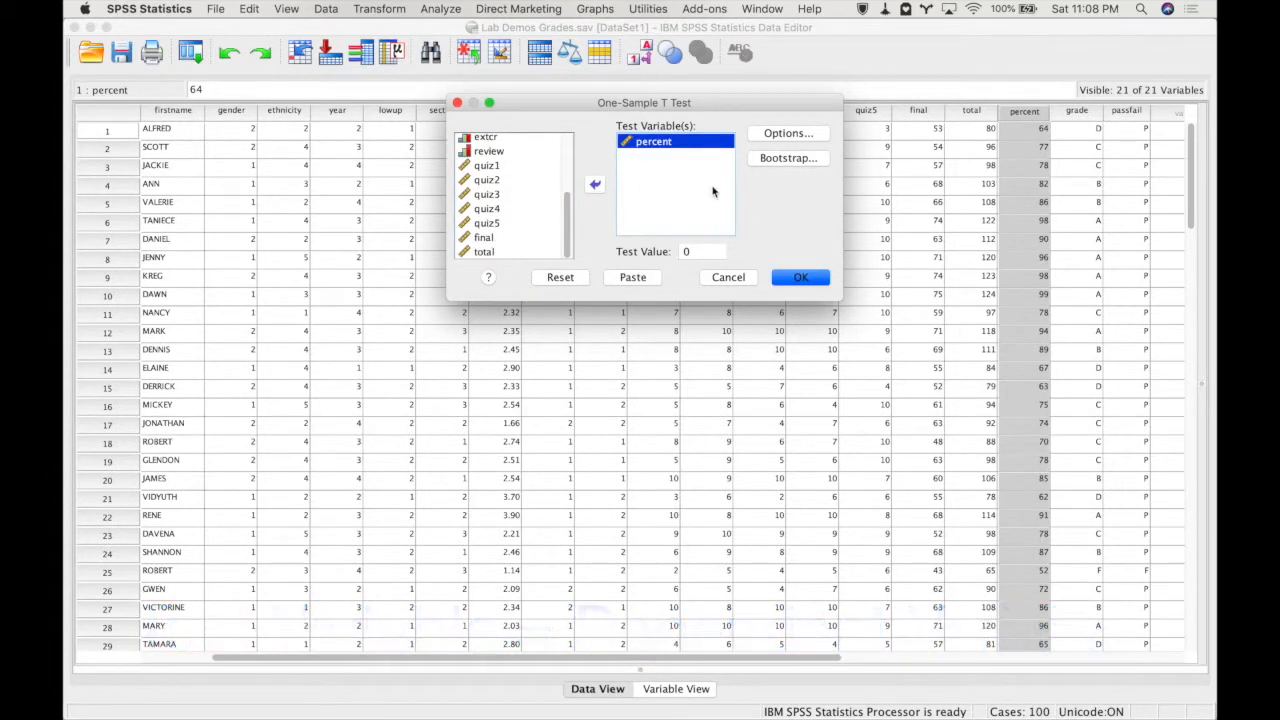
pyautogui.doubleClick(698, 251)
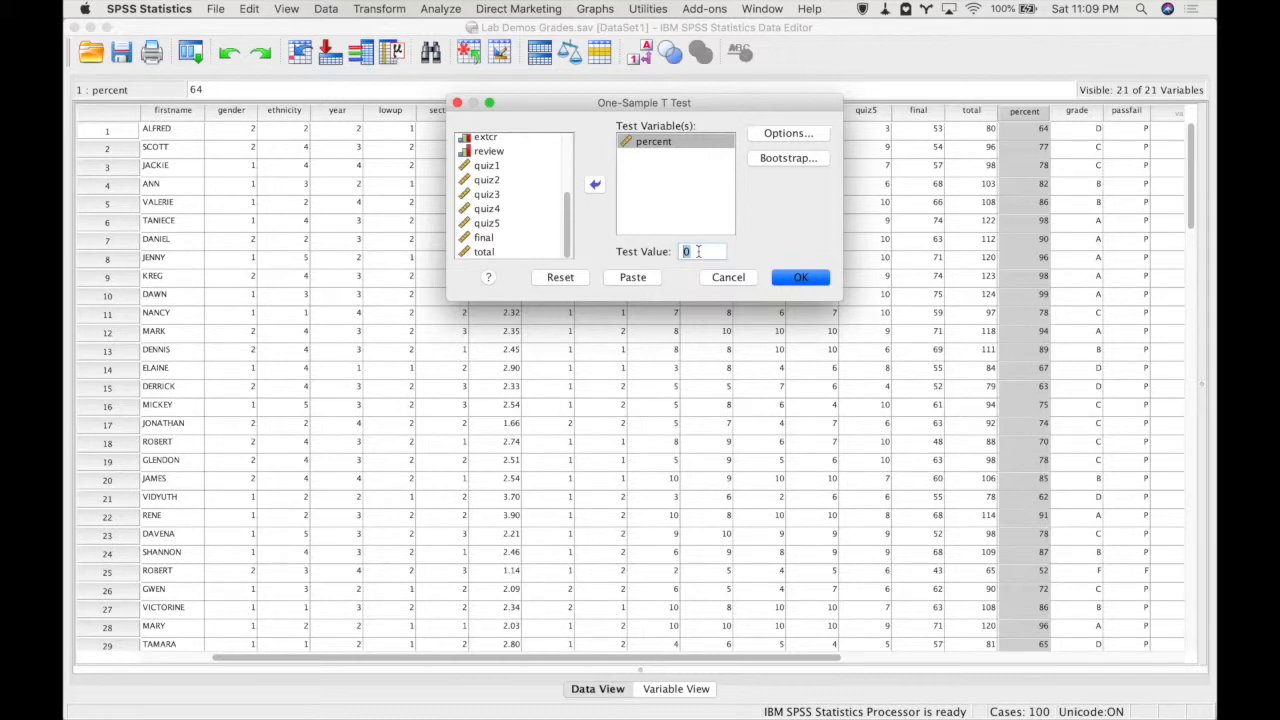
pyautogui.write('80')
# Accept the 95% confidence interval and analysis-by-analysis exclusion of missing values, and run the t test
pyautogui.click(783, 136)
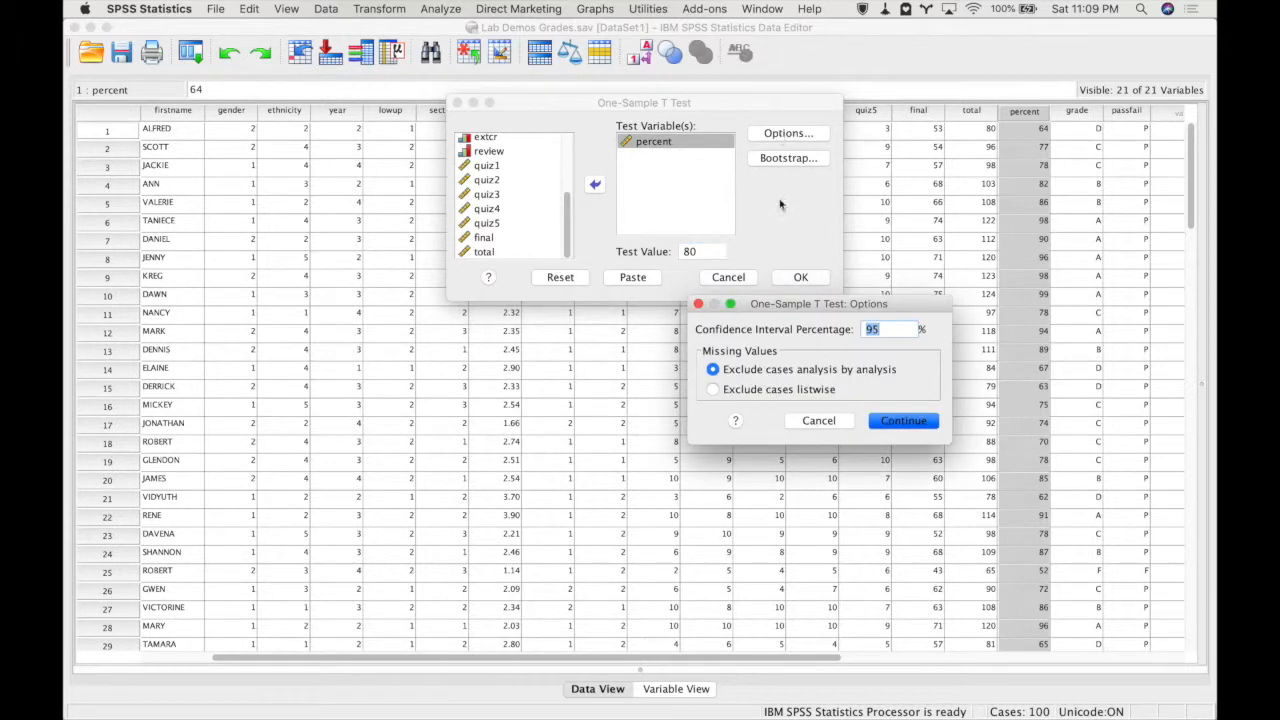
pyautogui.moveTo(797, 306); pyautogui.dragTo(661, 122)
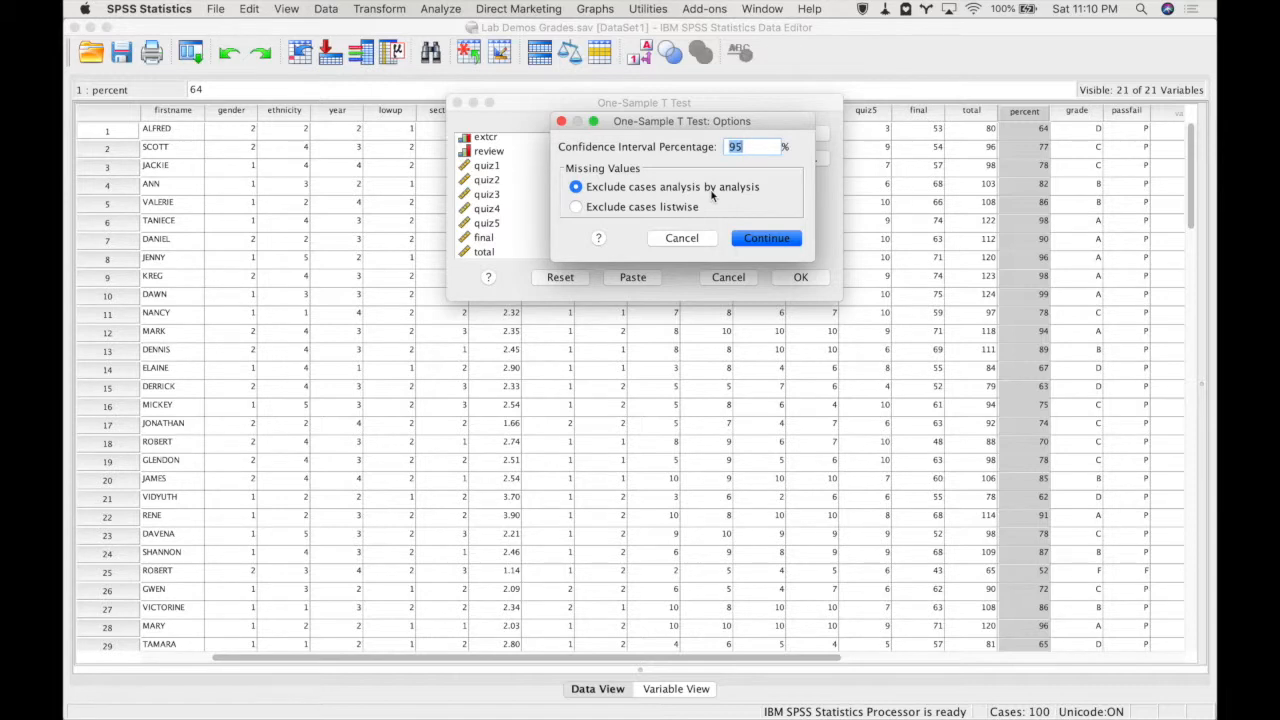
pyautogui.click(757, 236)
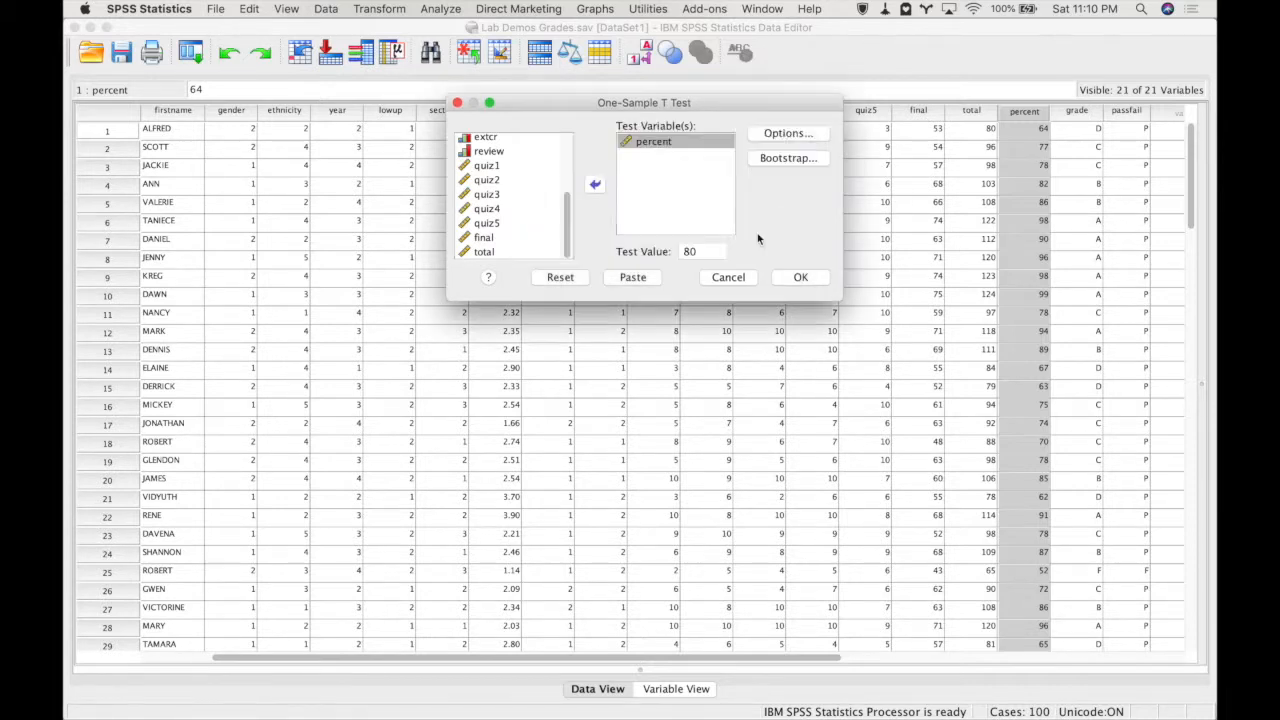
pyautogui.click(798, 277)
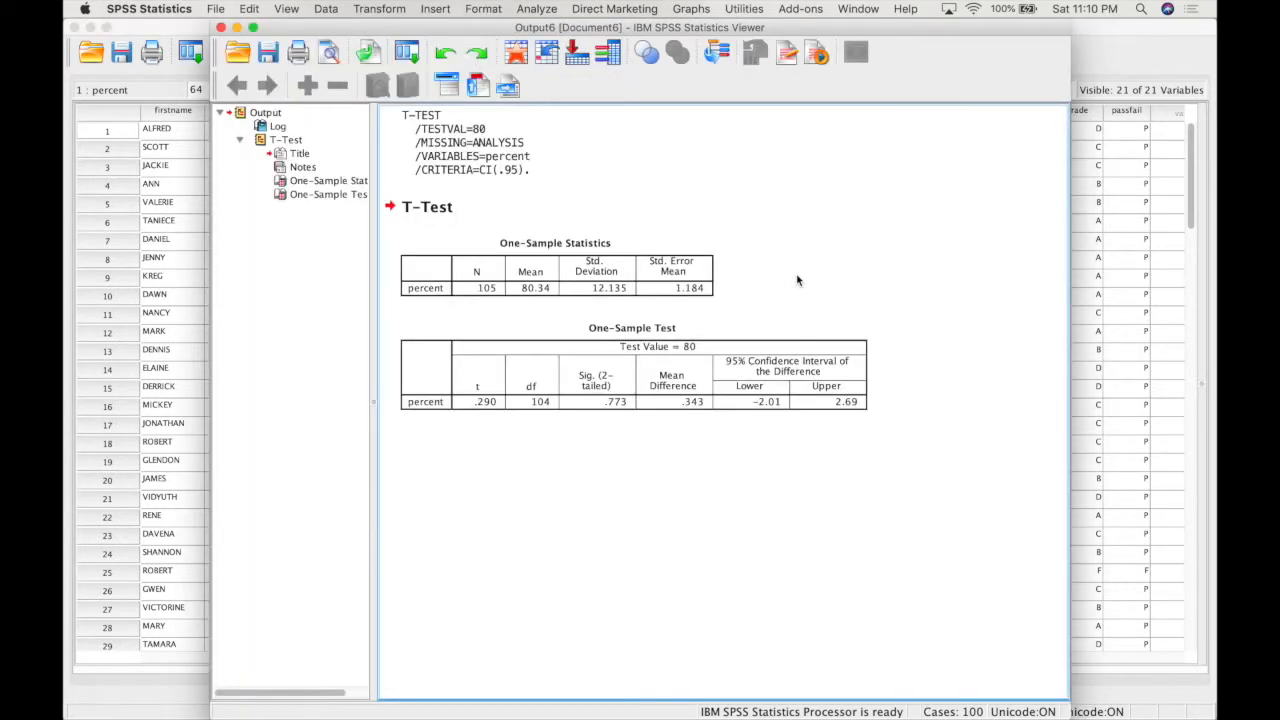
# Examine the One-Sample Statistics and One-Sample Test tables, comparing the sample mean with the test value
pyautogui.click(782, 255)
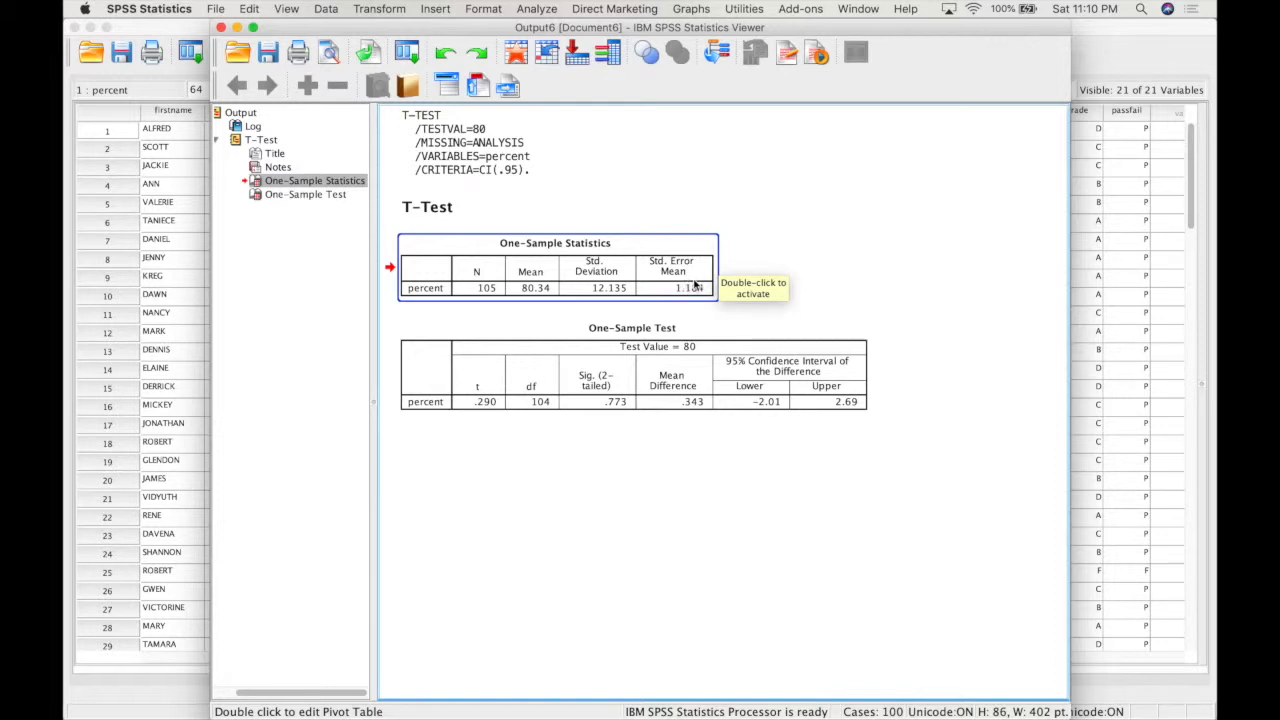
pyautogui.click(700, 332)
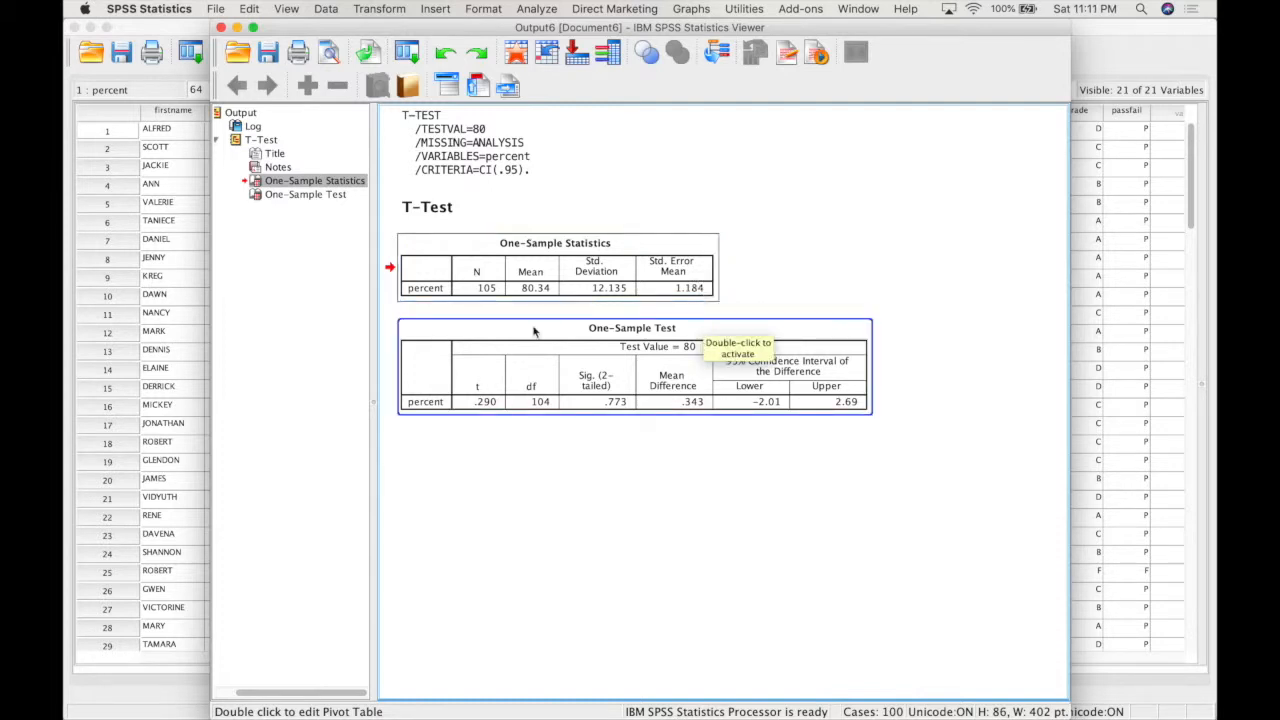
pyautogui.click(670, 386)
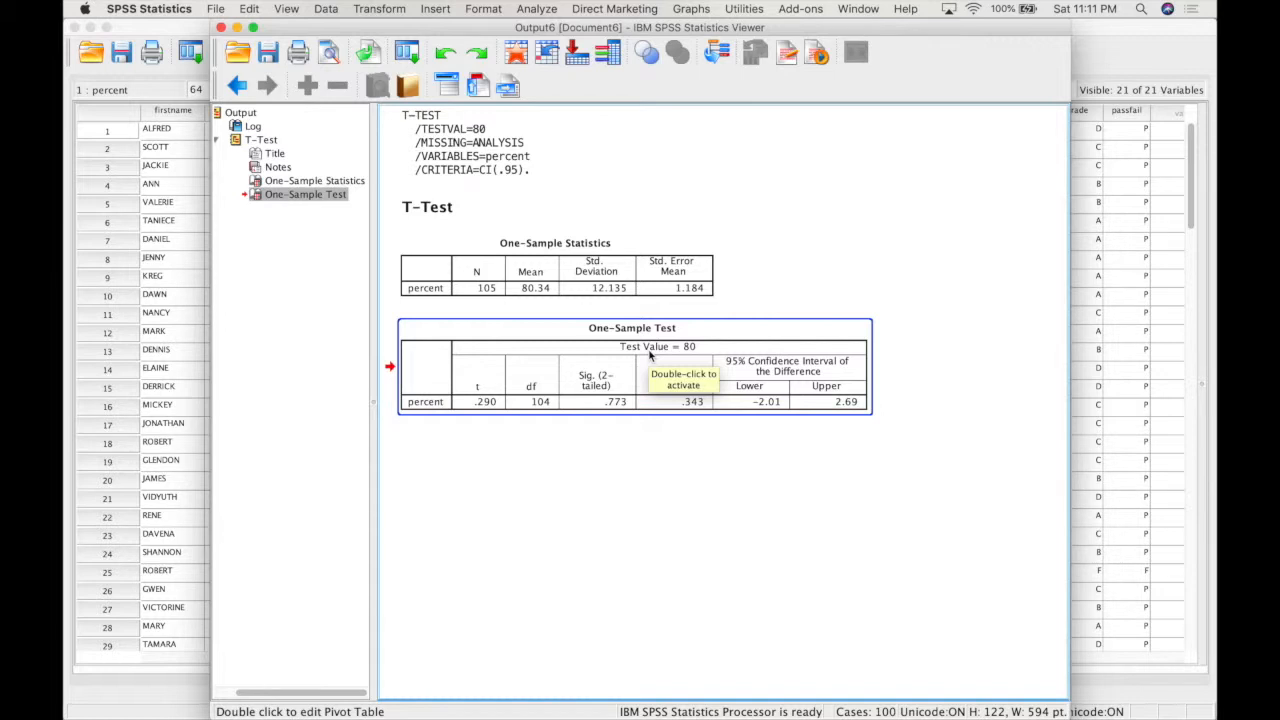
pyautogui.click(528, 295)
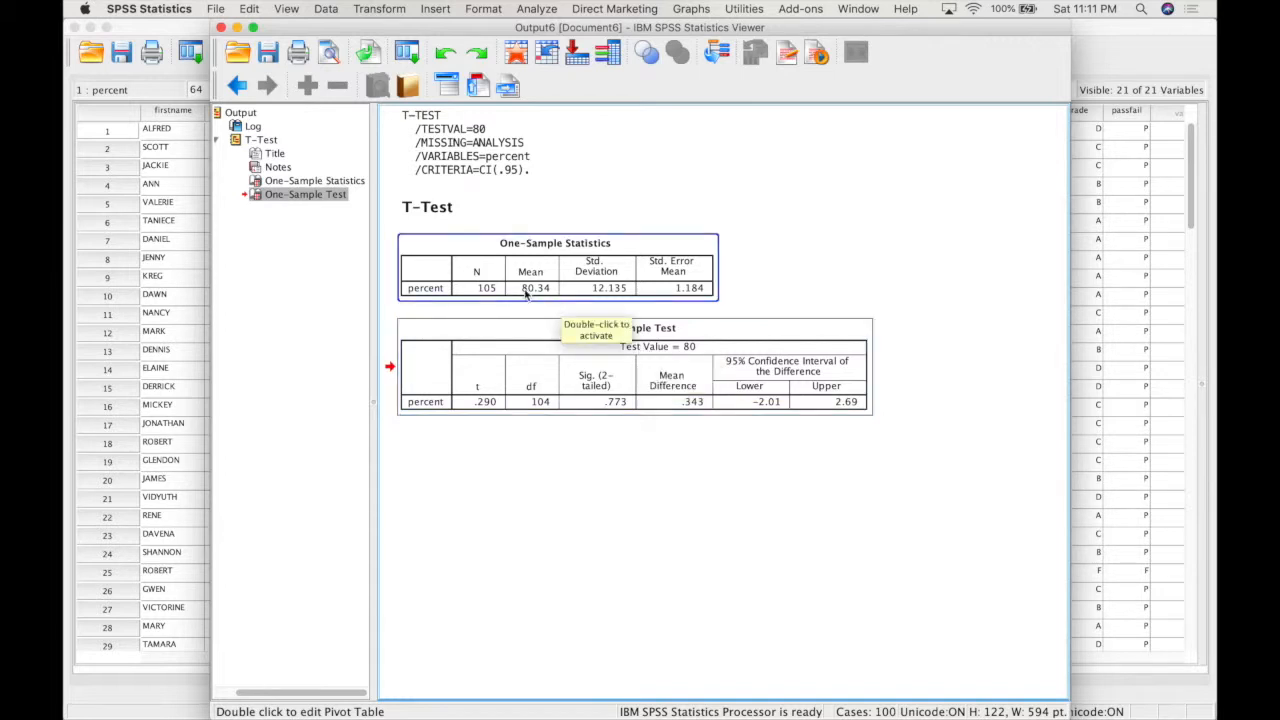
pyautogui.click(679, 346)
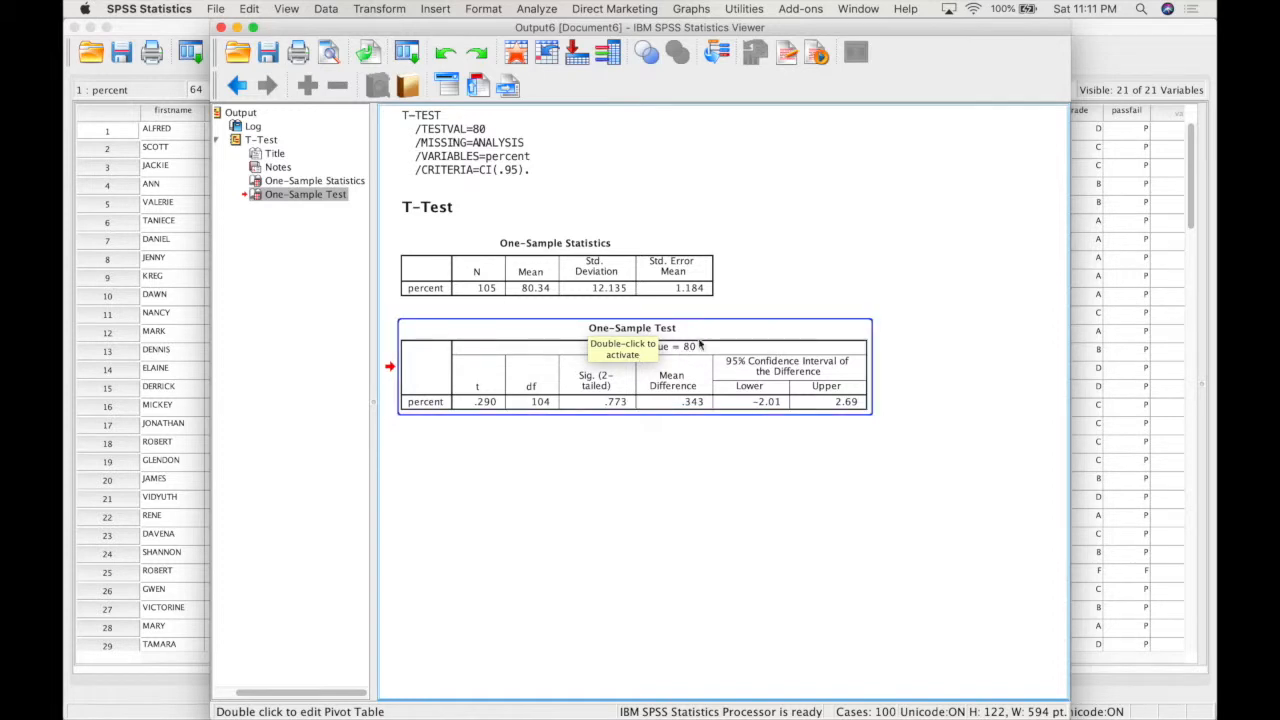
pyautogui.click(797, 272)
pyautogui.click(722, 342)
pyautogui.click(653, 442)
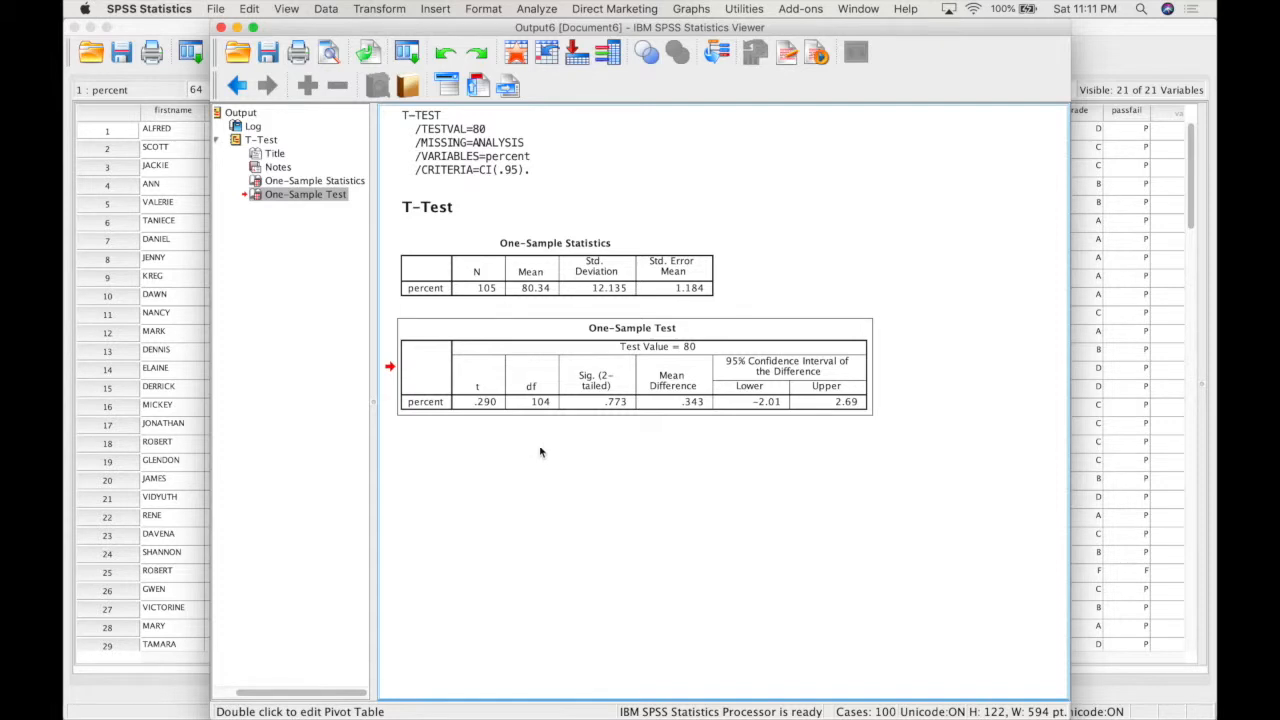
# Calculate .343/1.184 in the quick launcher to check the t value, and review t and significance in the One-Sample Test table
pyautogui.hotkey('alt', 'space')
pyautogui.write('.3')
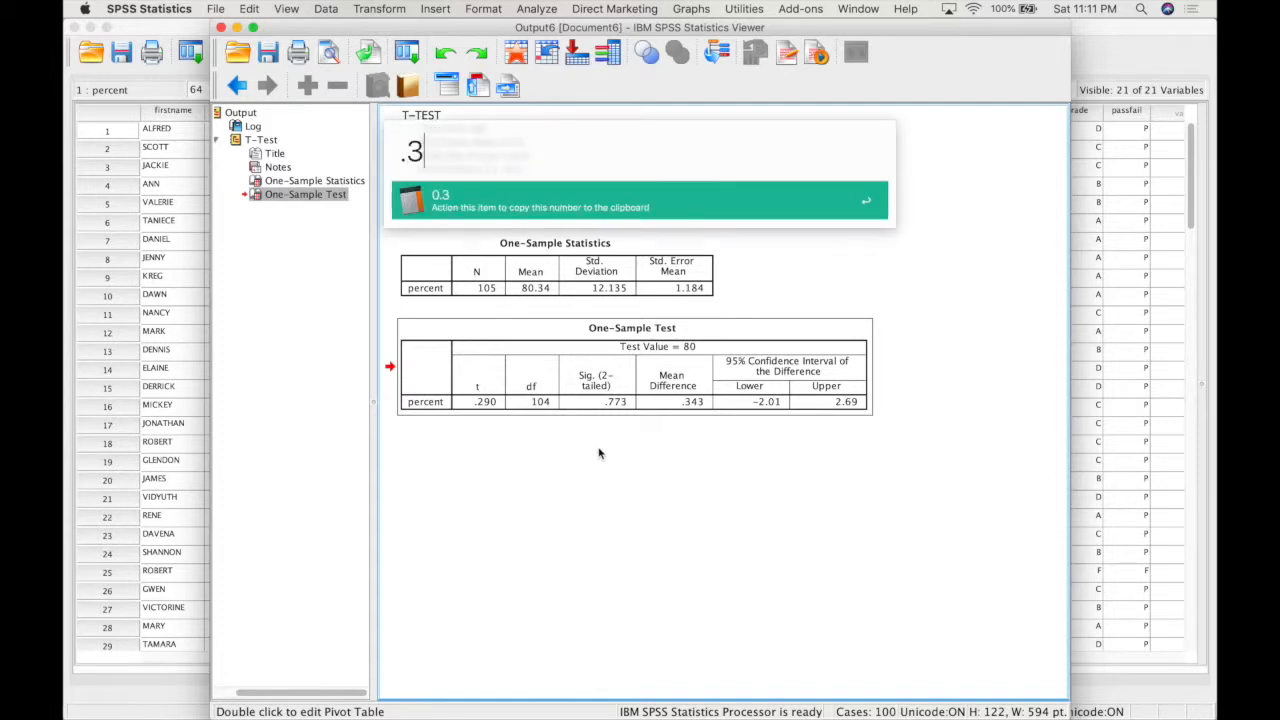
pyautogui.write('43/1.184')
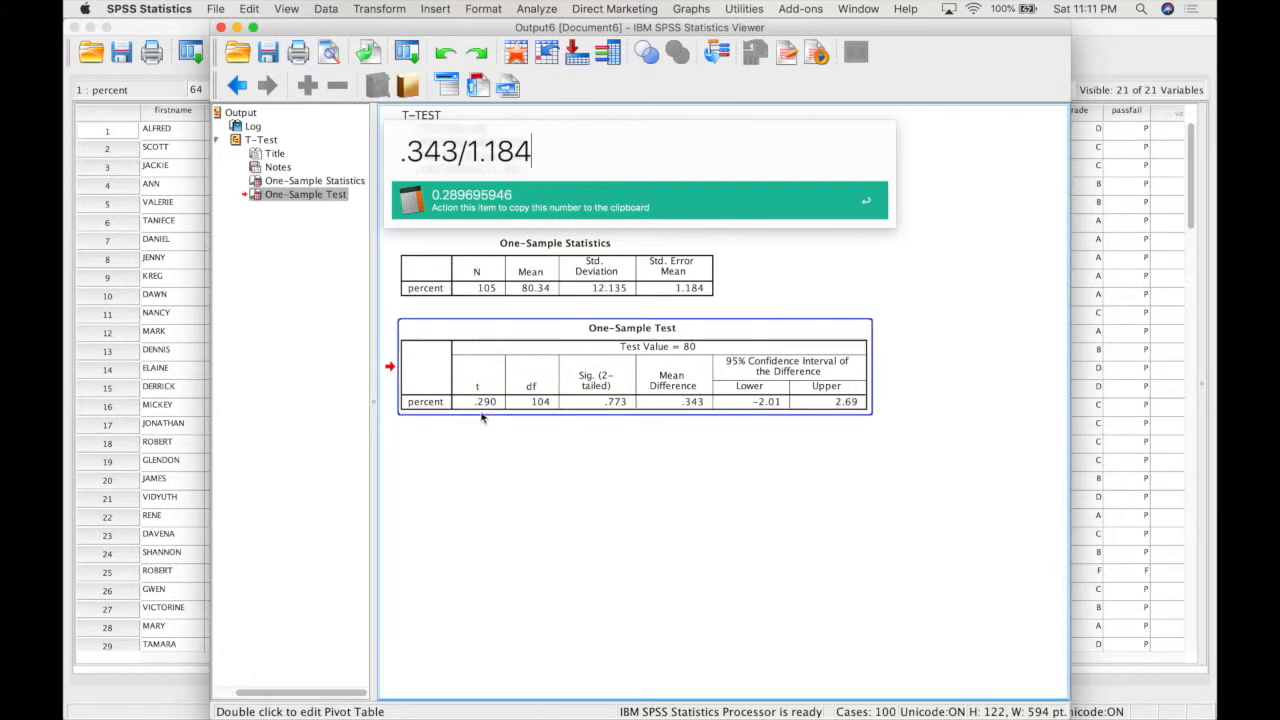
pyautogui.click(543, 430)
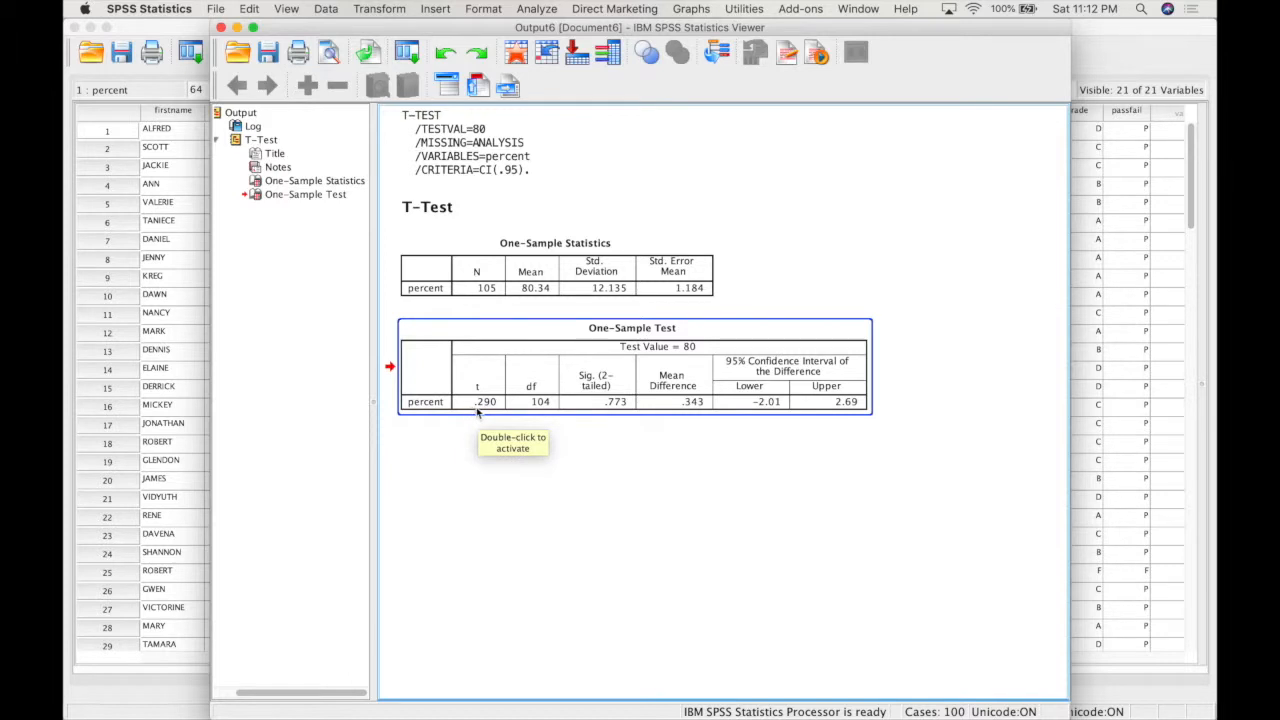
pyautogui.click(620, 412)
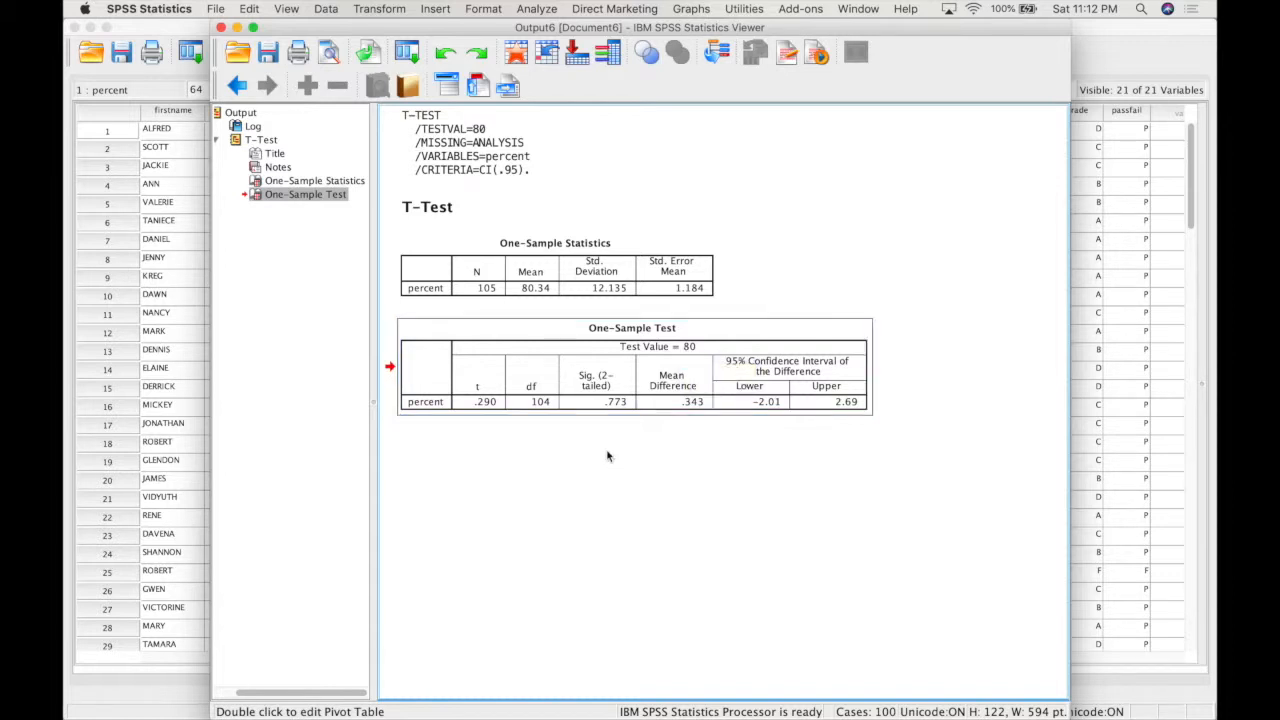
# Run the One-Sample T Test on percent again with a test value of 75
pyautogui.click(528, 8)
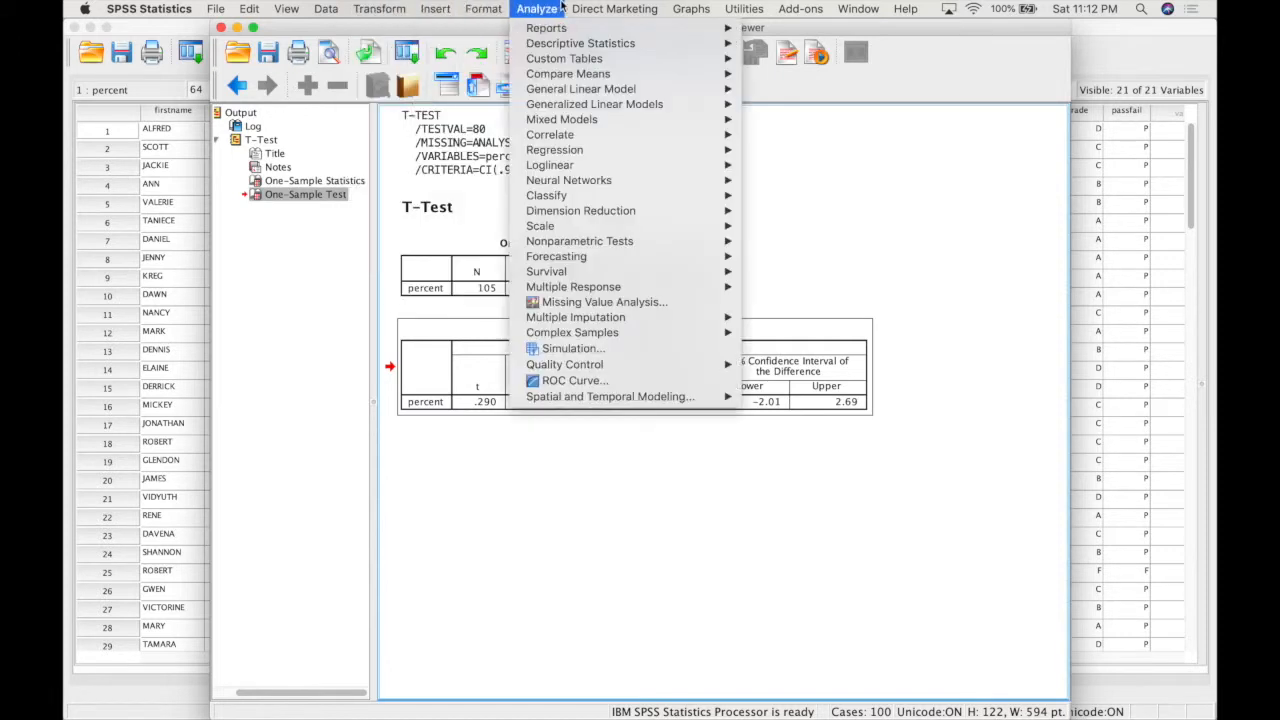
pyautogui.moveTo(578, 75)
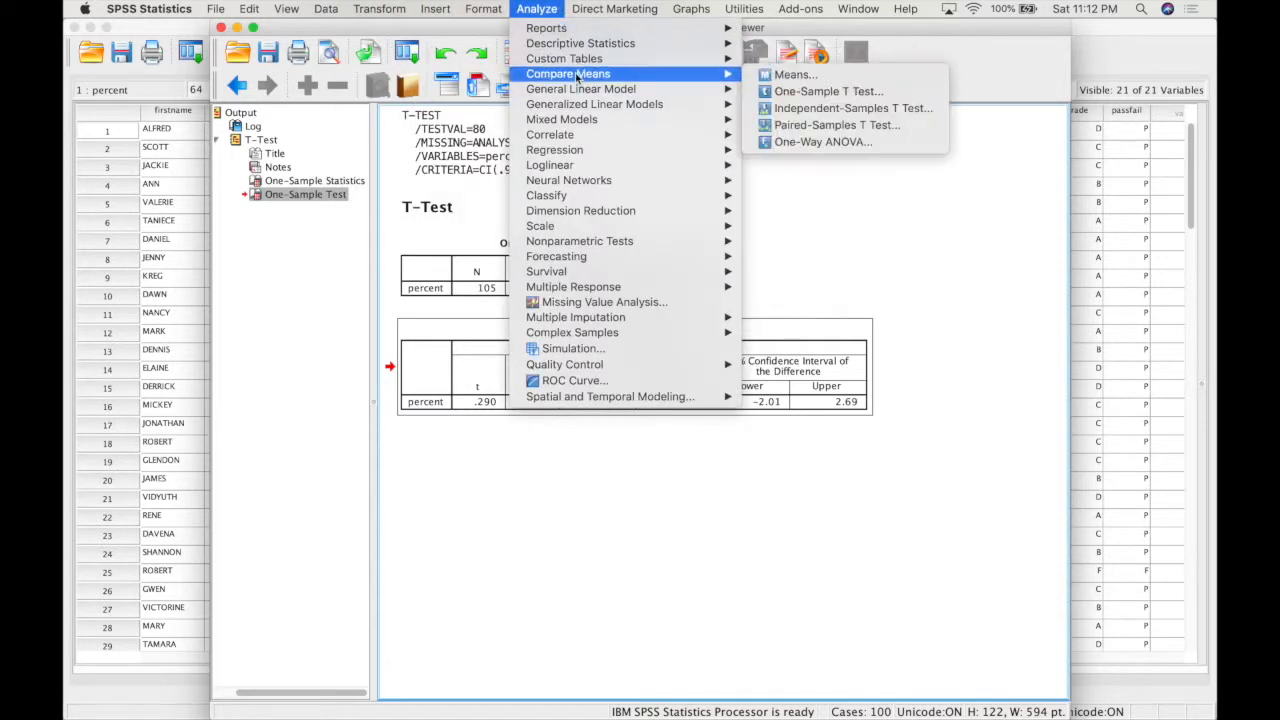
pyautogui.click(804, 92)
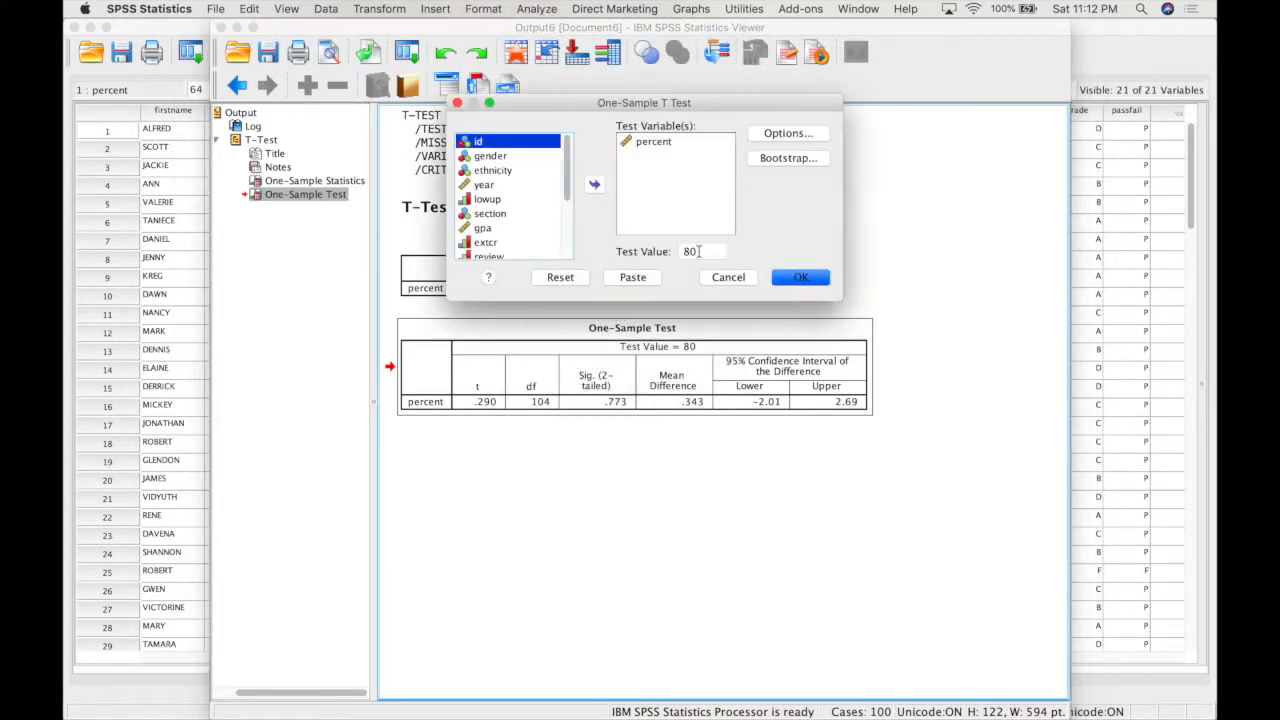
pyautogui.doubleClick(698, 251)
pyautogui.write('75')
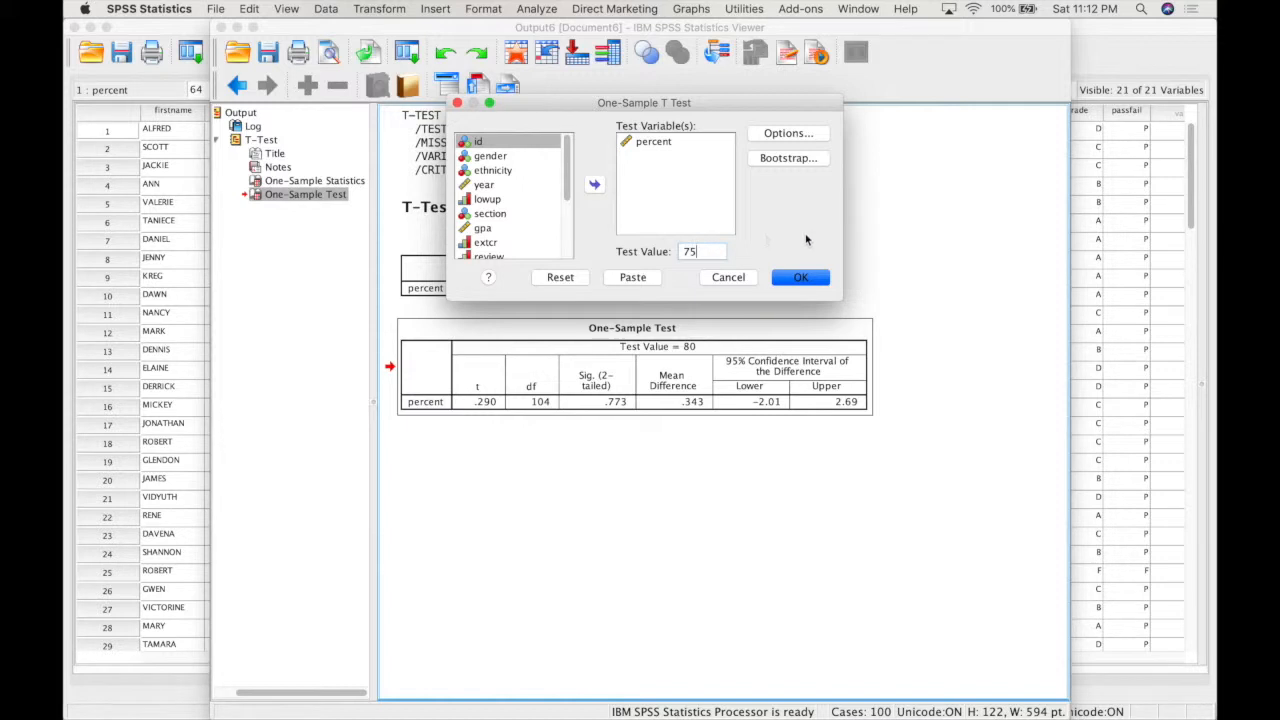
pyautogui.click(806, 278)
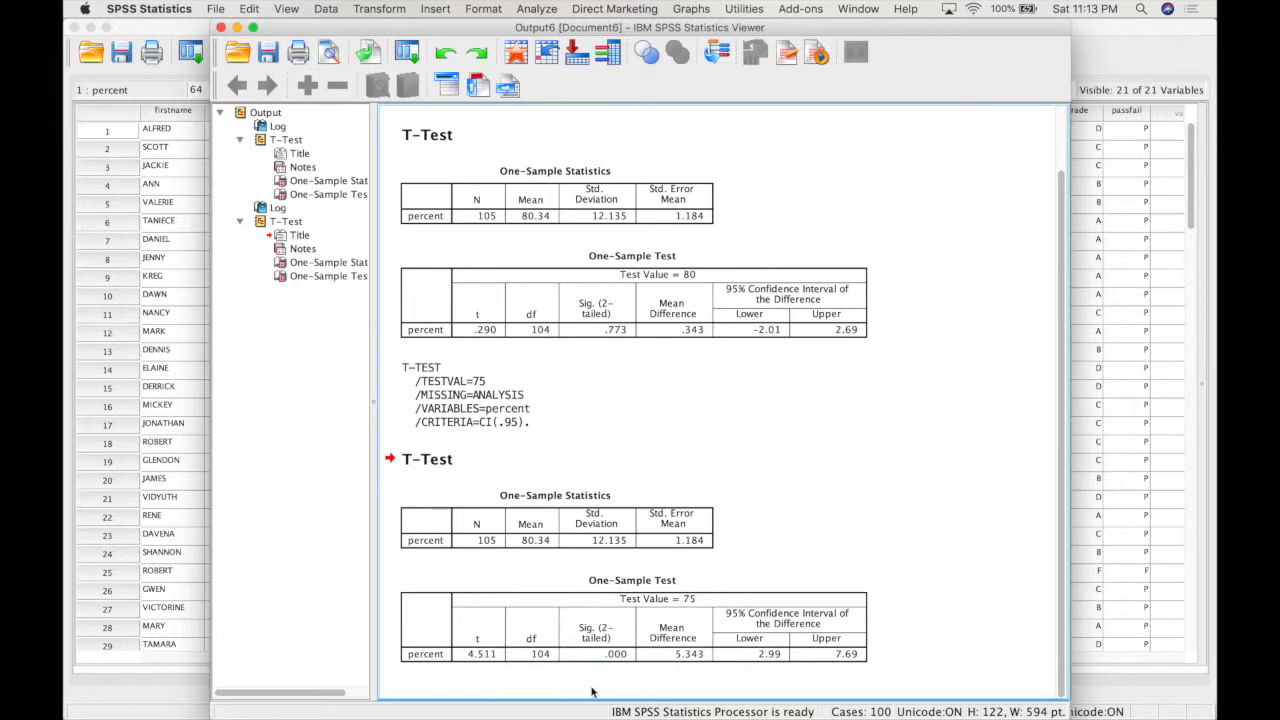
# Examine the t value and two-tailed significance in the One-Sample Test table for test value 75
pyautogui.click(488, 652)
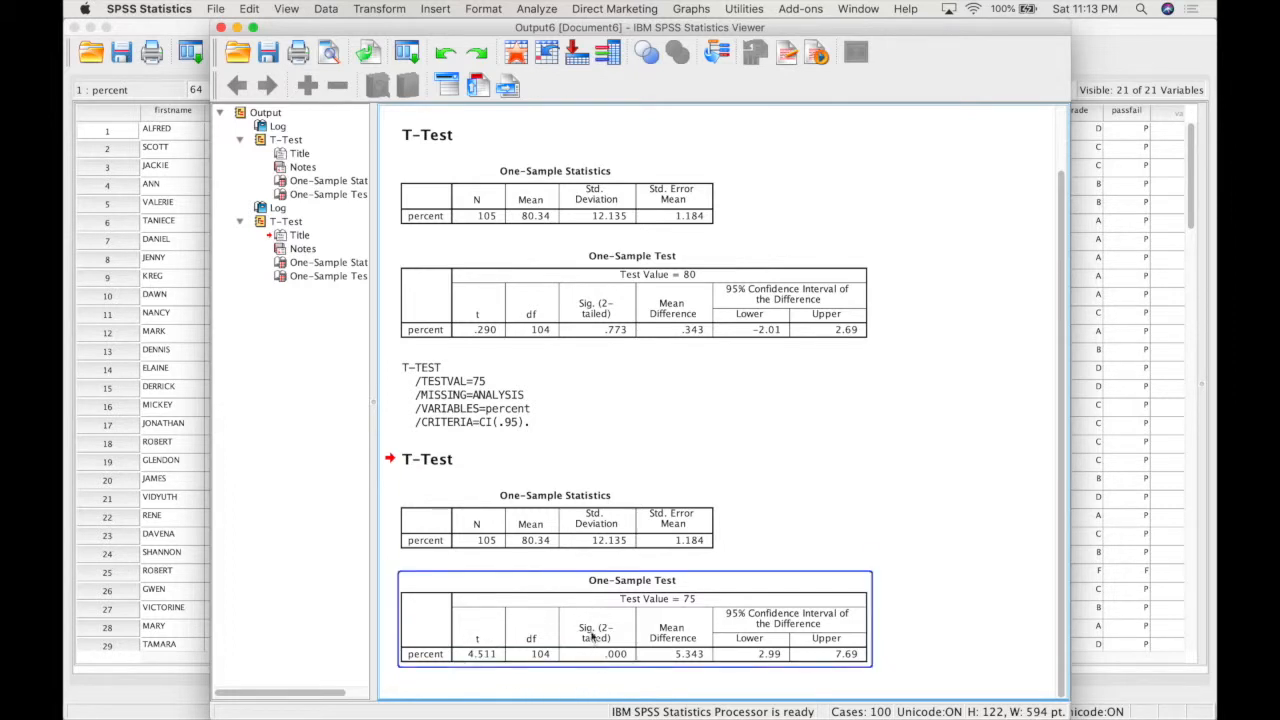
pyautogui.click(597, 675)
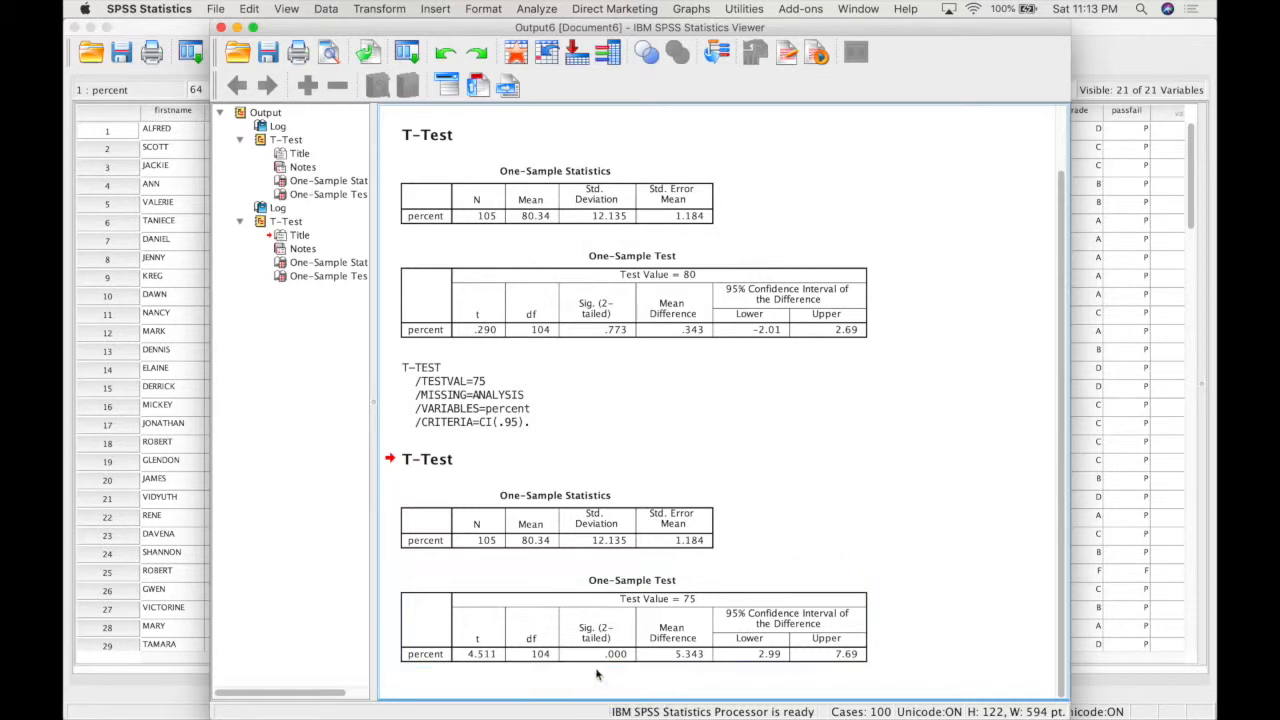
pyautogui.click(600, 660)
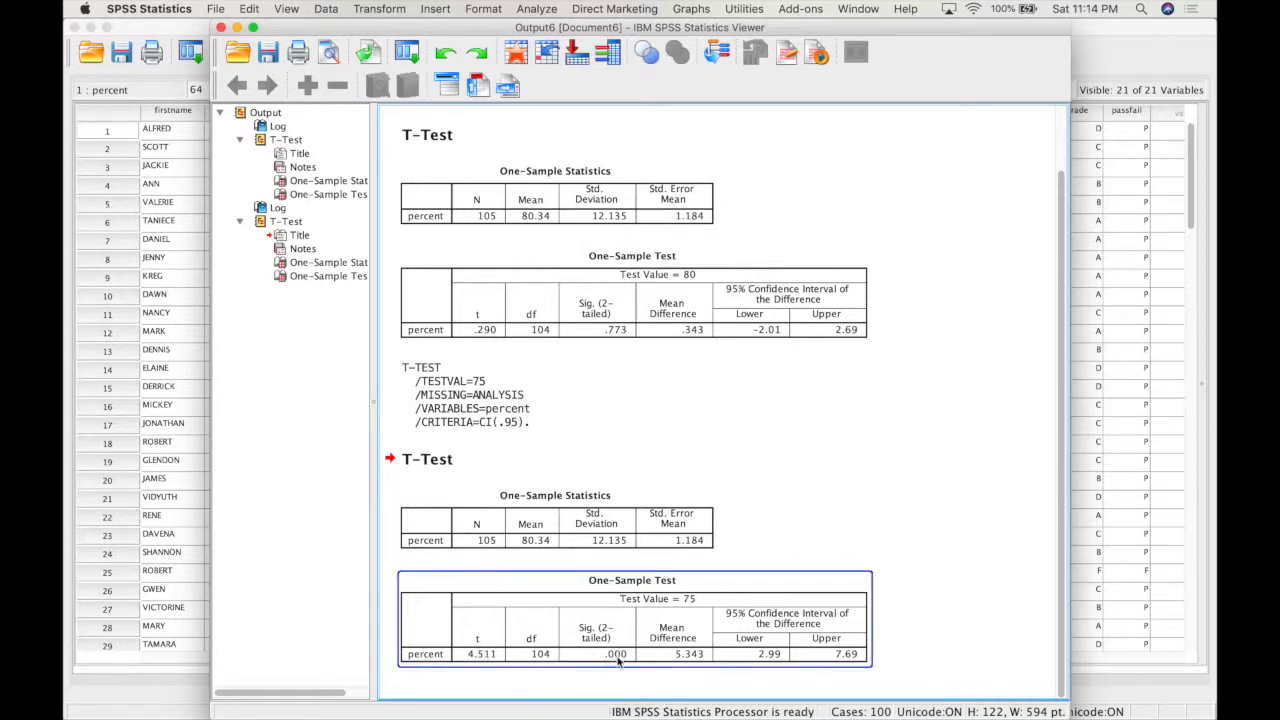